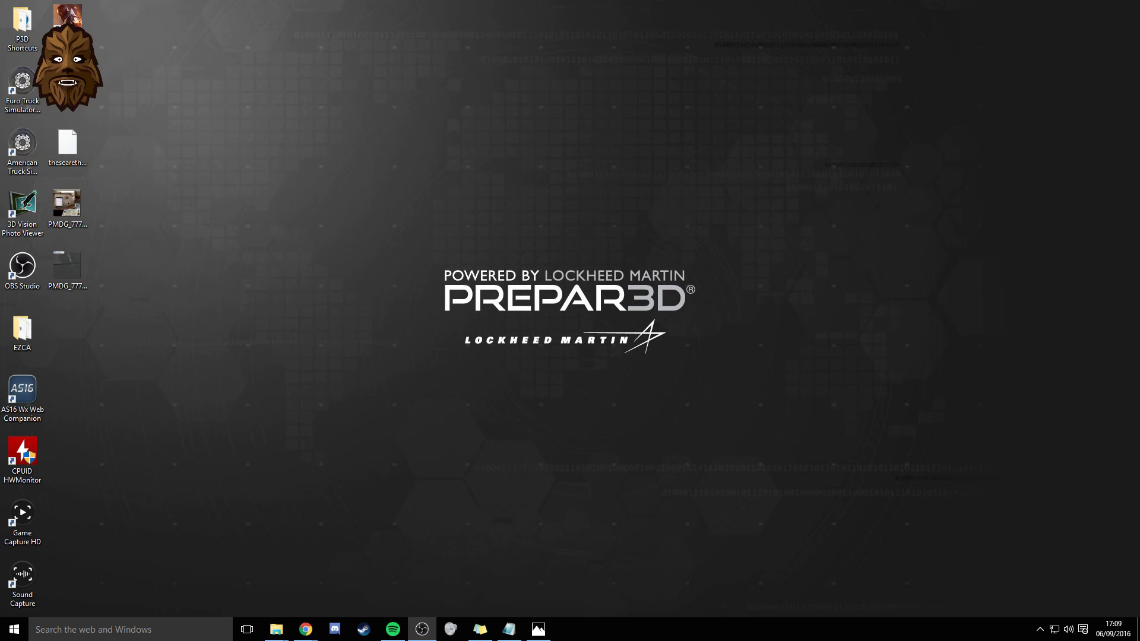
# - Read the Ultimate Realism Pack v0.9 README, minimize it, and show screenshot 2016-9-5_14-12-35-254.jpg in Photos
pyautogui.click(504, 624)
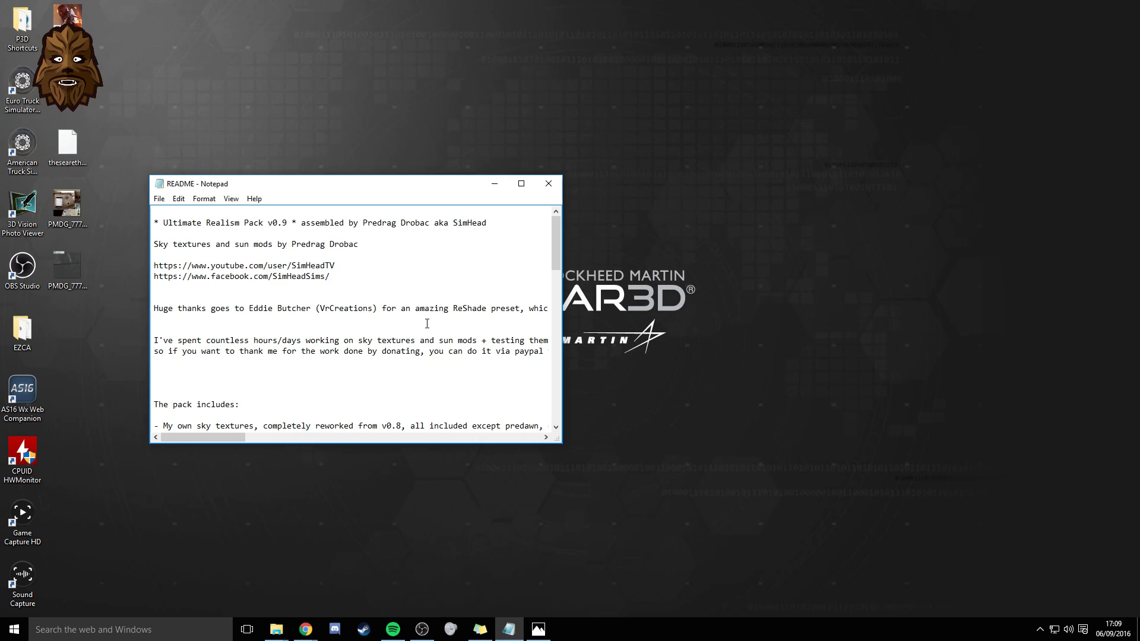
pyautogui.moveTo(218, 440)
pyautogui.mouseDown()
pyautogui.moveTo(305, 443)
pyautogui.moveTo(210, 441)
pyautogui.mouseUp()
pyautogui.scroll(-1, 261, 313)
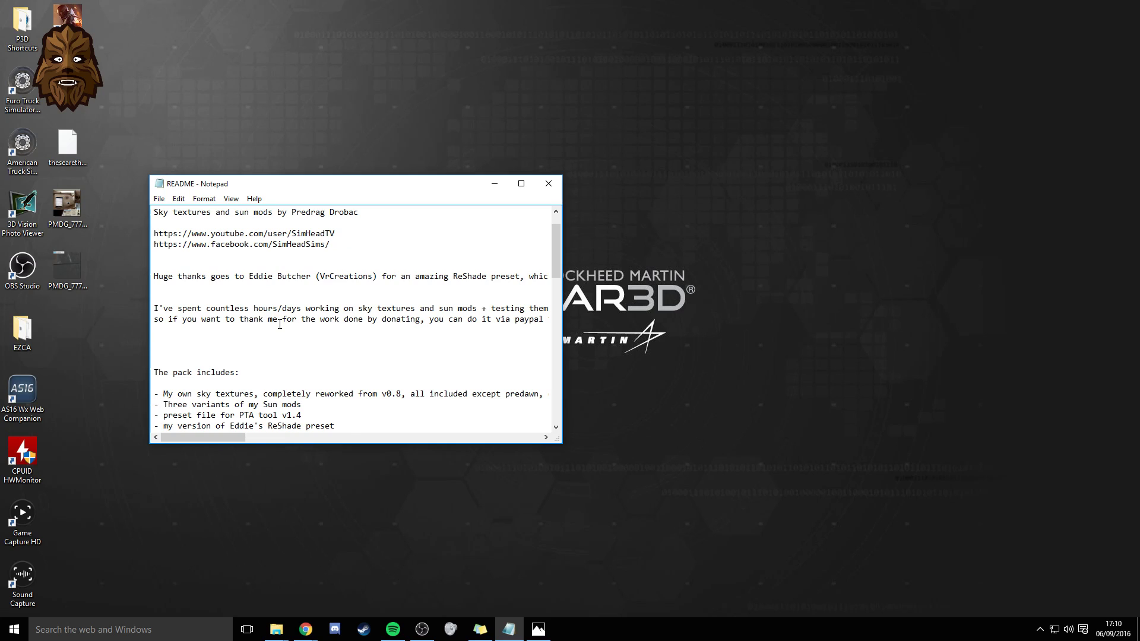
pyautogui.scroll(1, 279, 325)
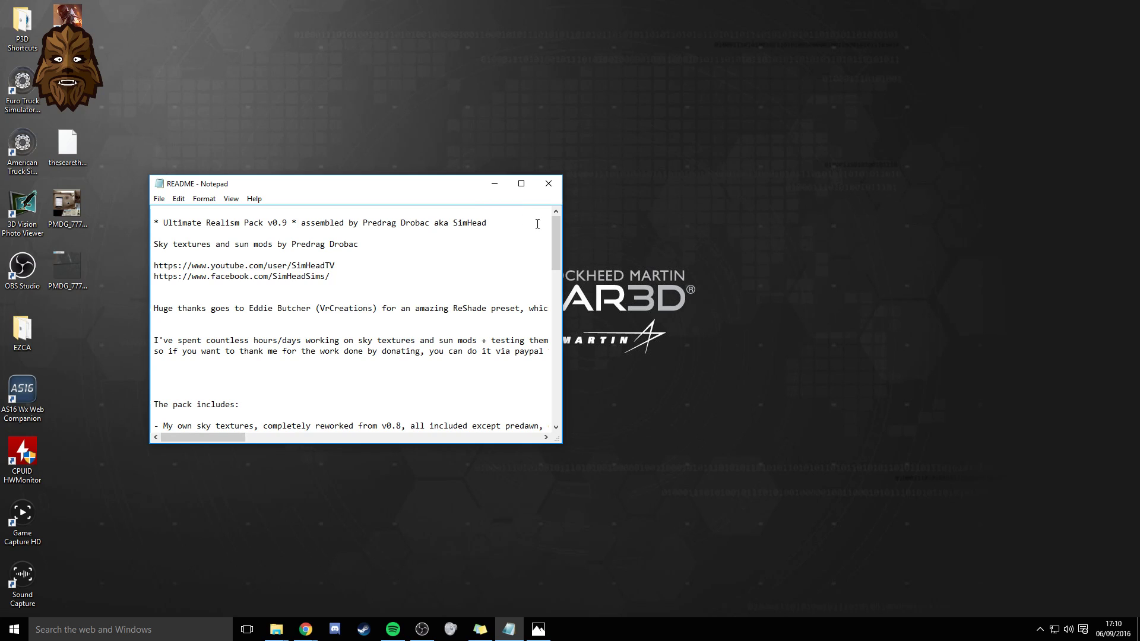
pyautogui.click(498, 189)
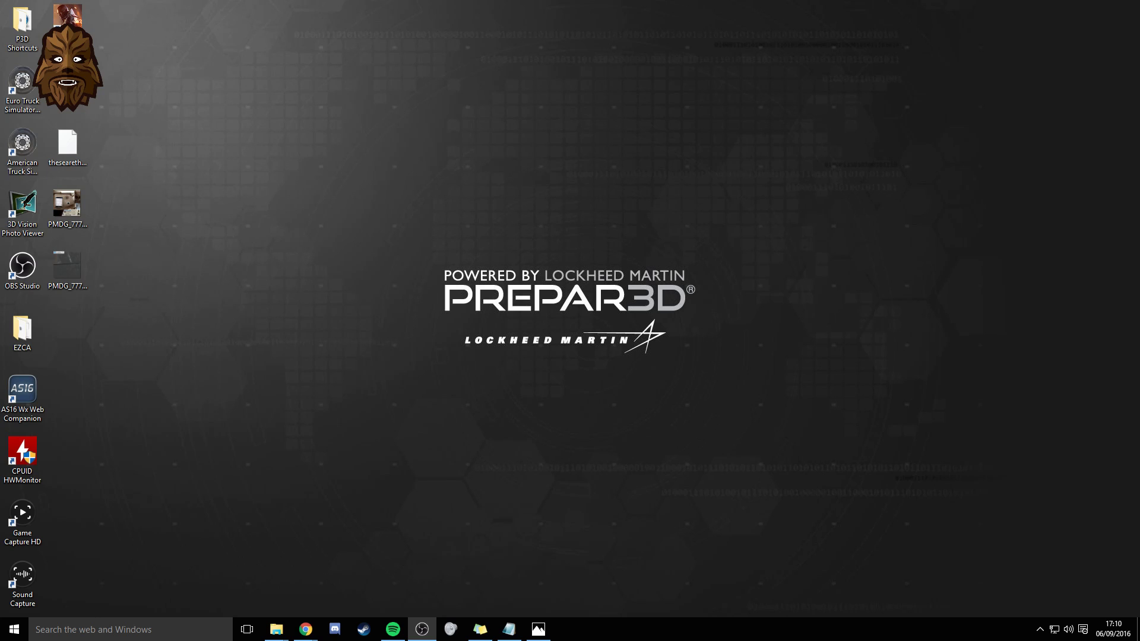
pyautogui.click(541, 631)
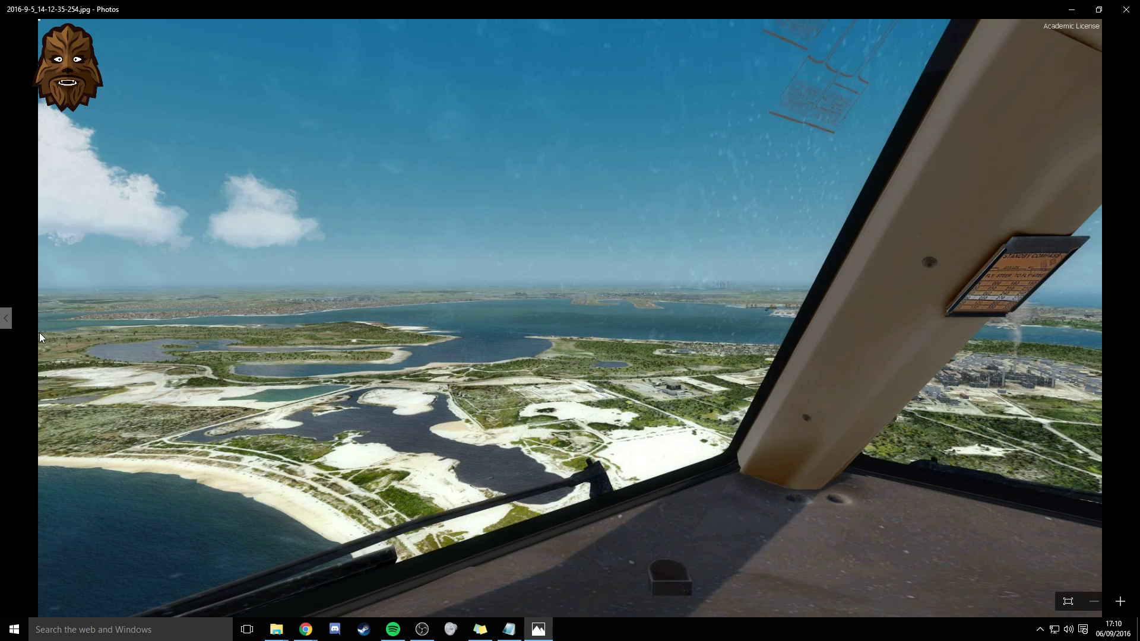
# - Go back three images to the Emirates SkyCargo Boeing 777F shot, 2016-9-5_0-19-0-86.jpg
pyautogui.click(6, 319)
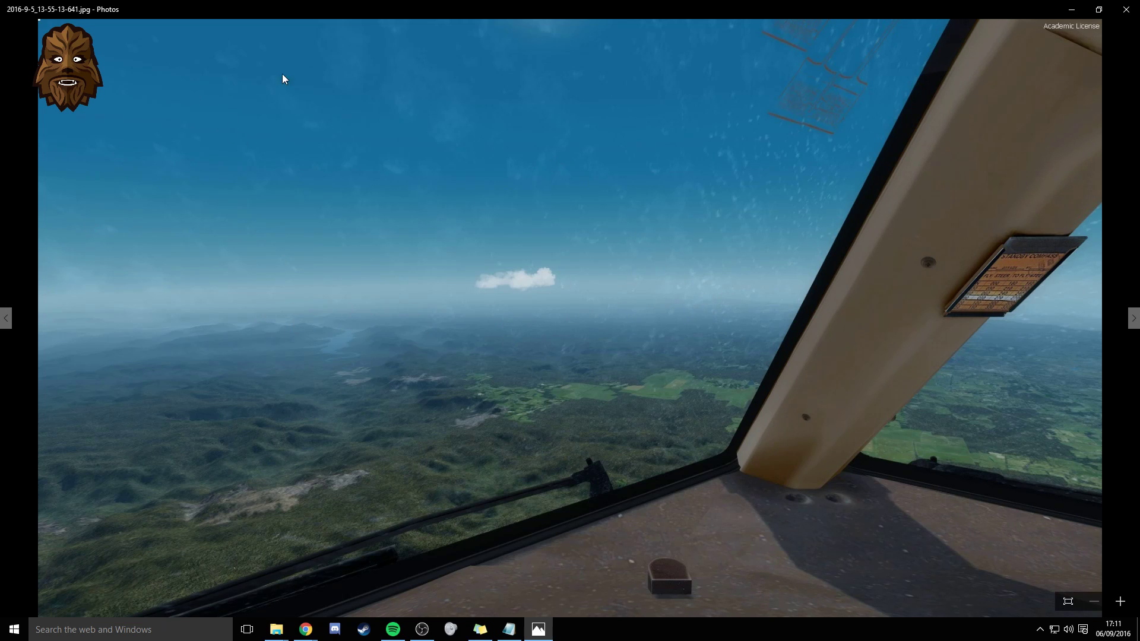
pyautogui.click(8, 319)
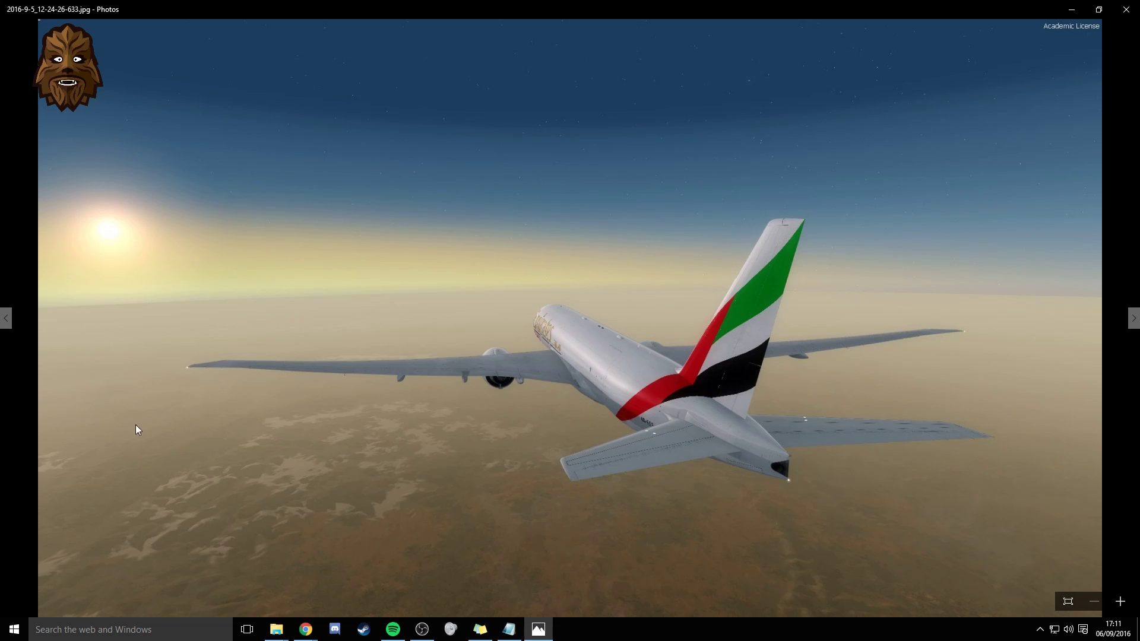
pyautogui.click(5, 319)
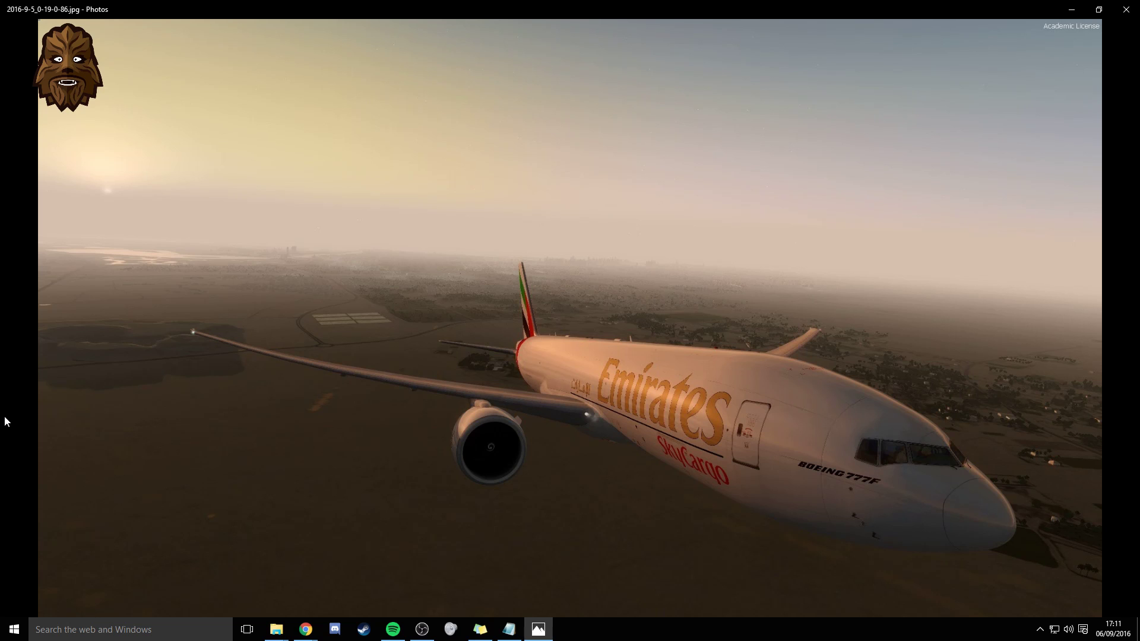
# - Close Photos to reveal the Prepar3D desktop, then bring up the open Chrome windows
pyautogui.click(1119, 12)
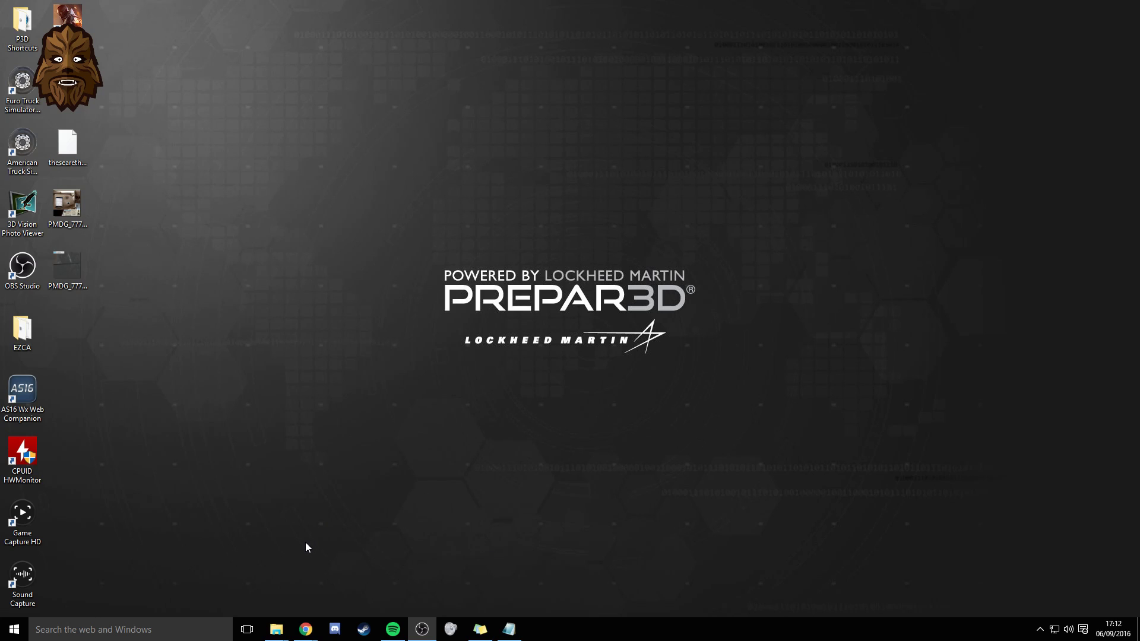
pyautogui.click(305, 628)
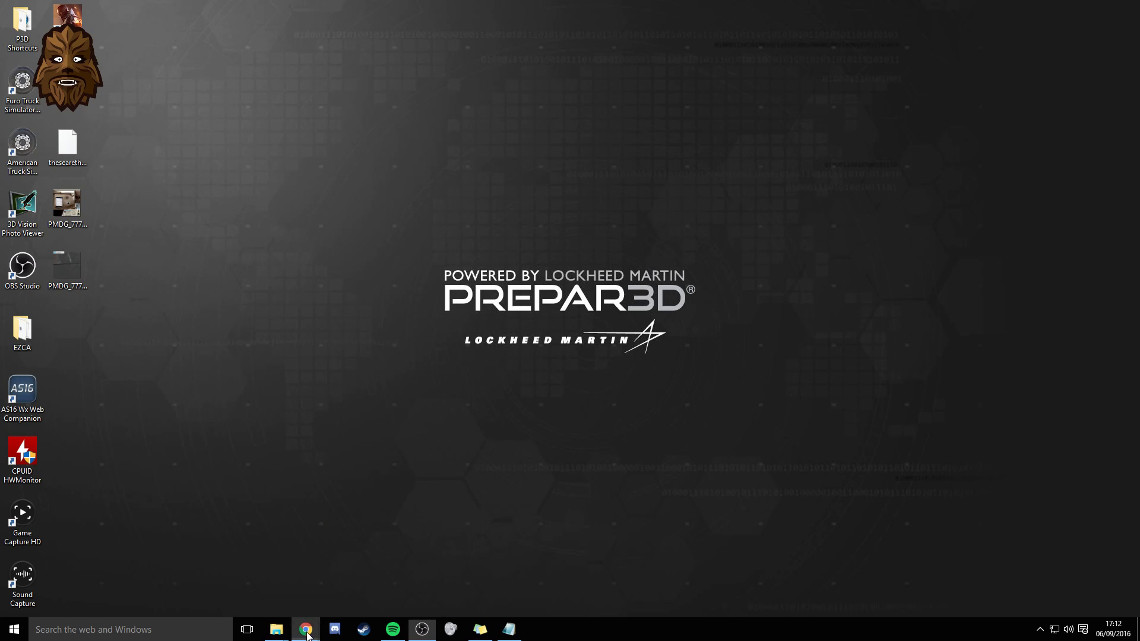
pyautogui.click(321, 579)
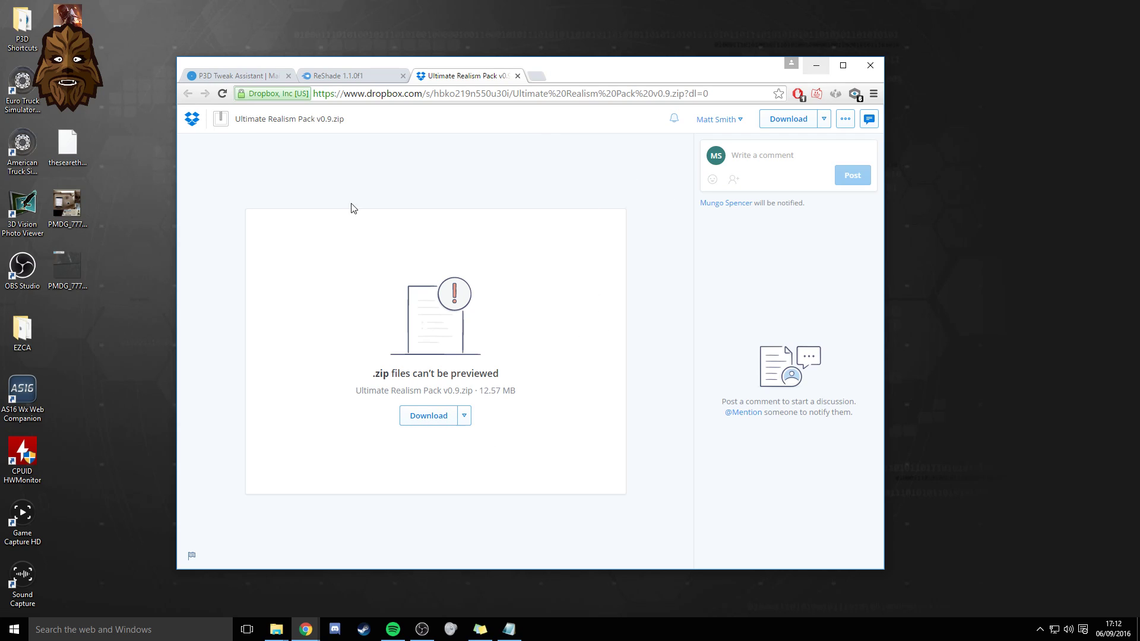
pyautogui.click(820, 66)
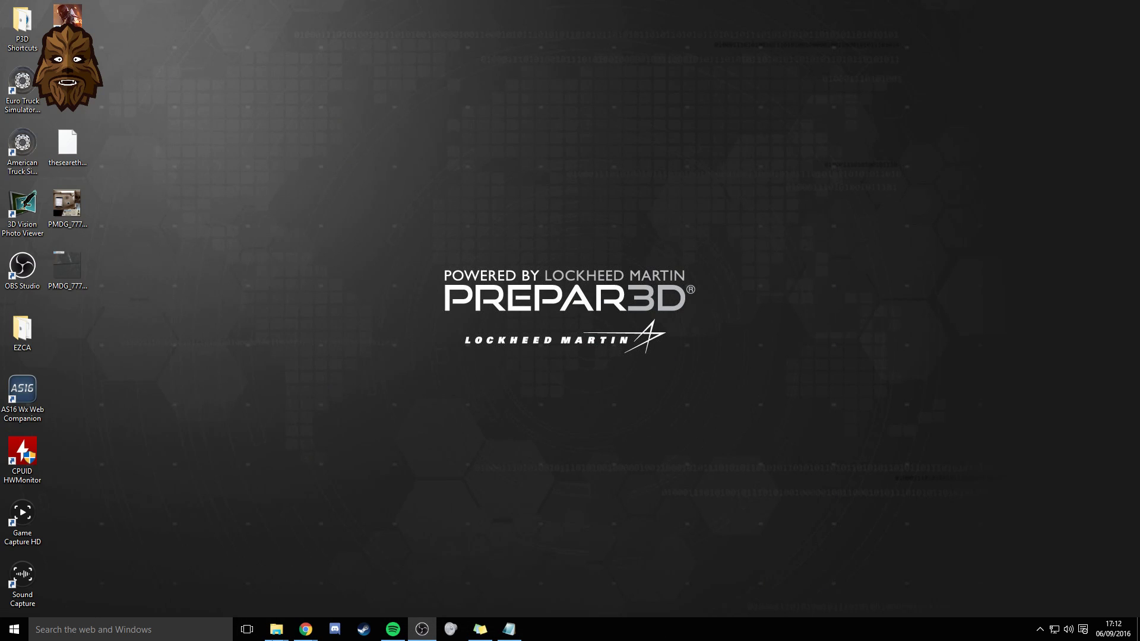
# - Open the Realism Shader Pack v0.9 folder from the P3D folder
pyautogui.moveTo(276, 629)
pyautogui.click(250, 594)
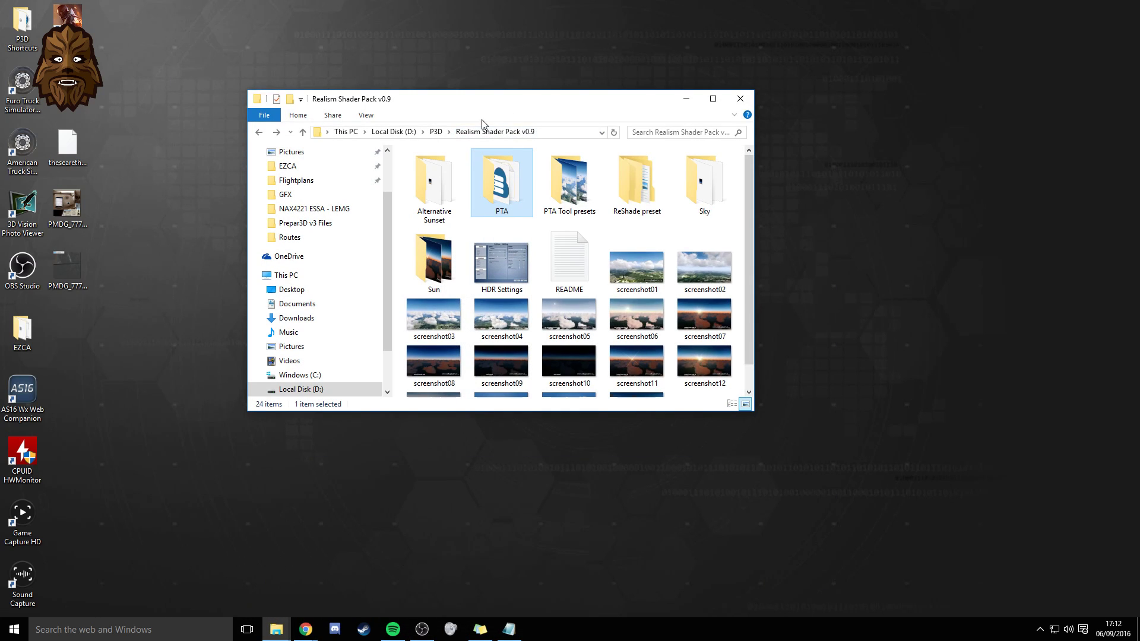
pyautogui.click(434, 134)
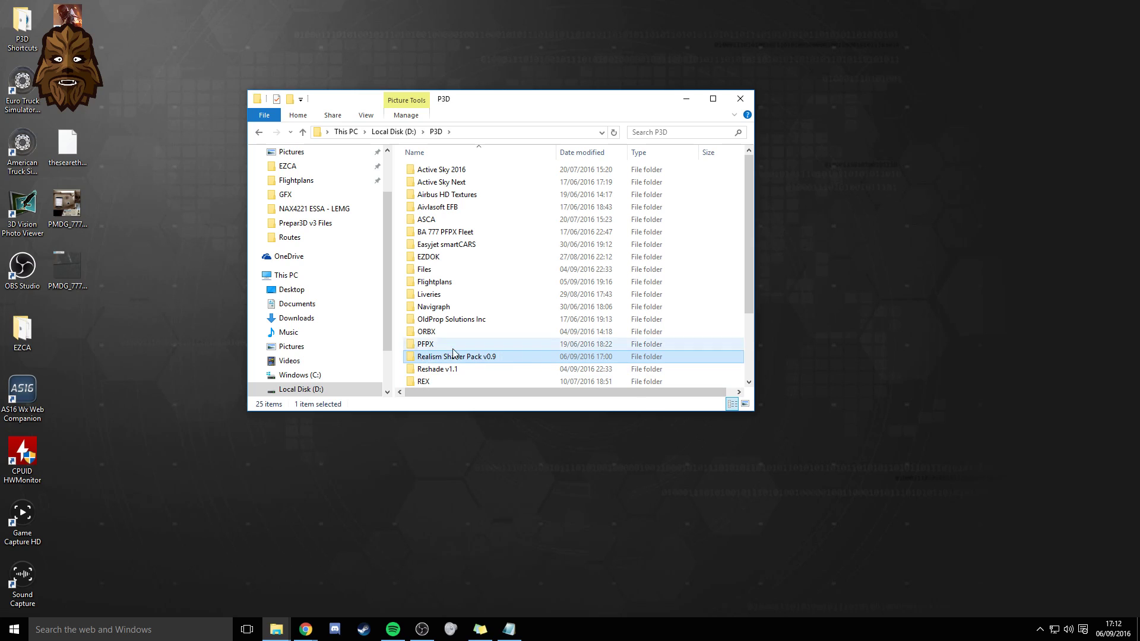
pyautogui.moveTo(431, 362)
pyautogui.doubleClick(431, 359)
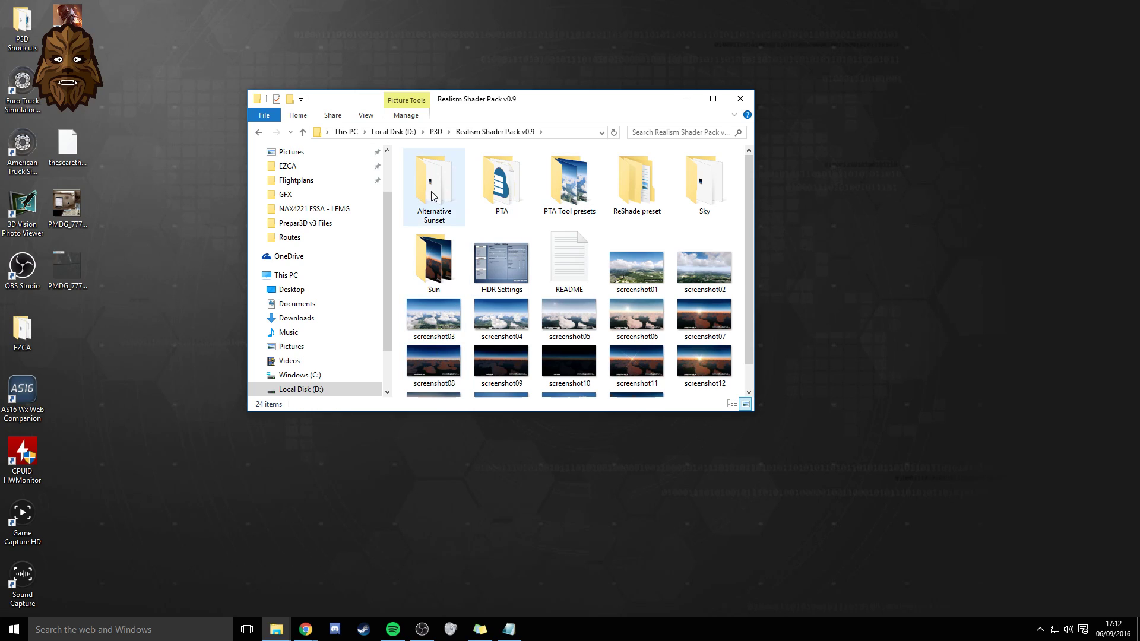
pyautogui.scroll(-1, 712, 320)
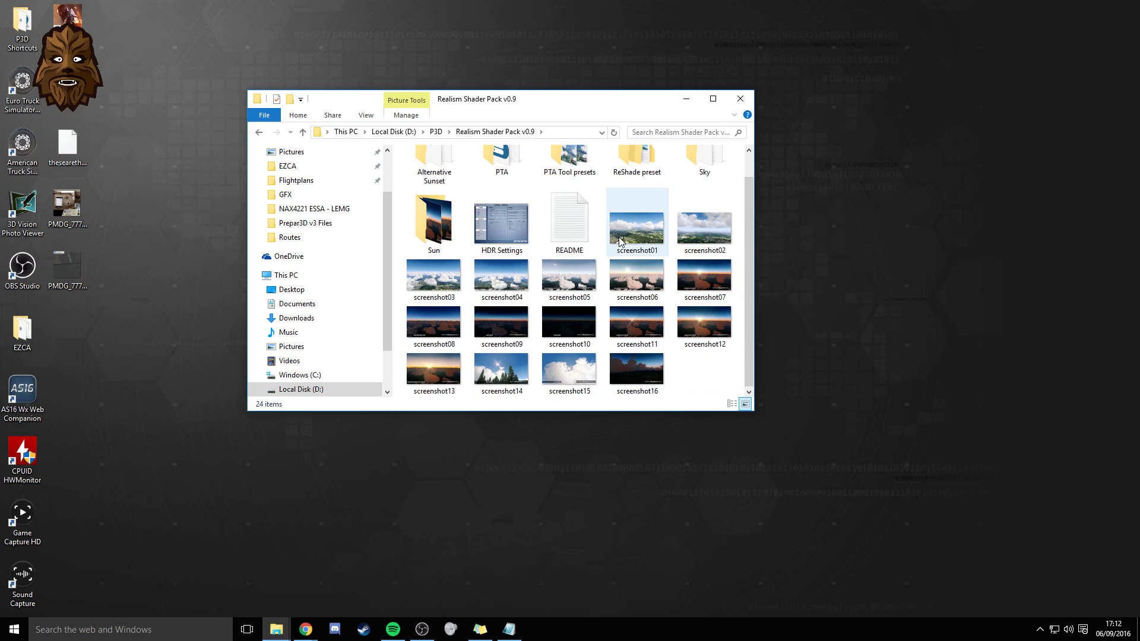
# - View the pack's sky screenshots from screenshot01 through the sunset and post-sunset shots
pyautogui.click(652, 233)
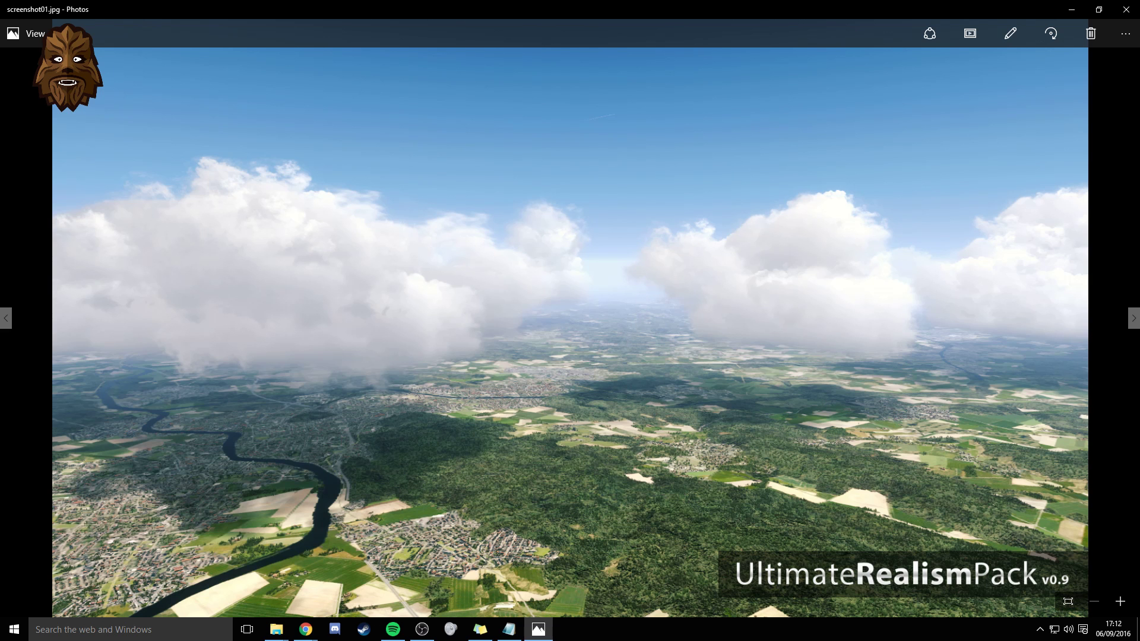
pyautogui.click(1134, 318)
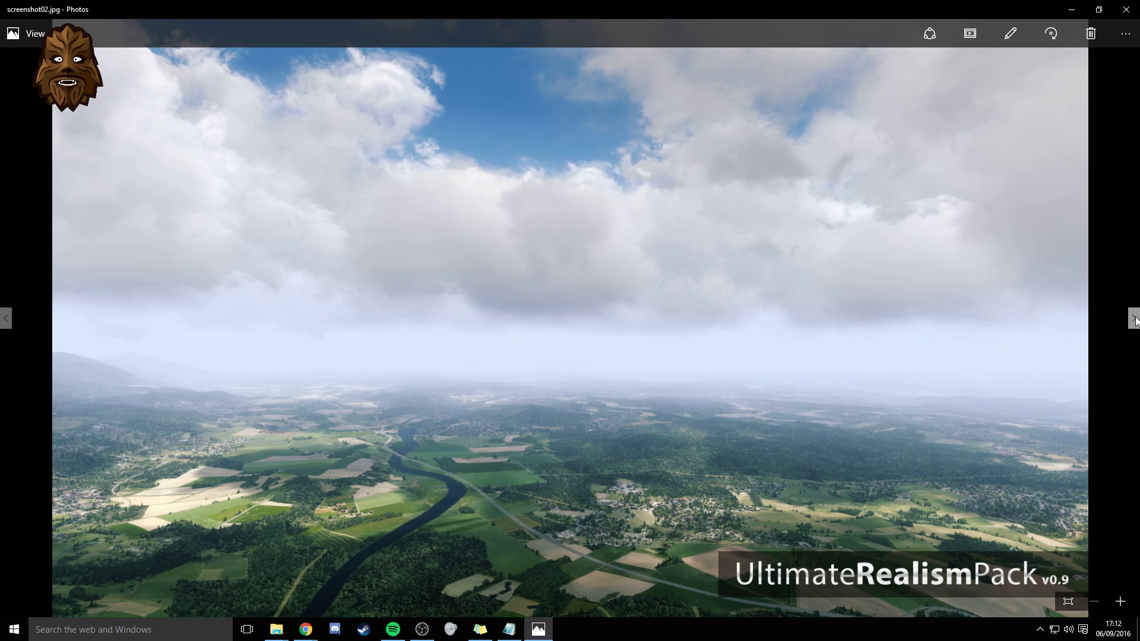
pyautogui.click(1133, 318)
pyautogui.click(1133, 318)
pyautogui.click(1134, 318)
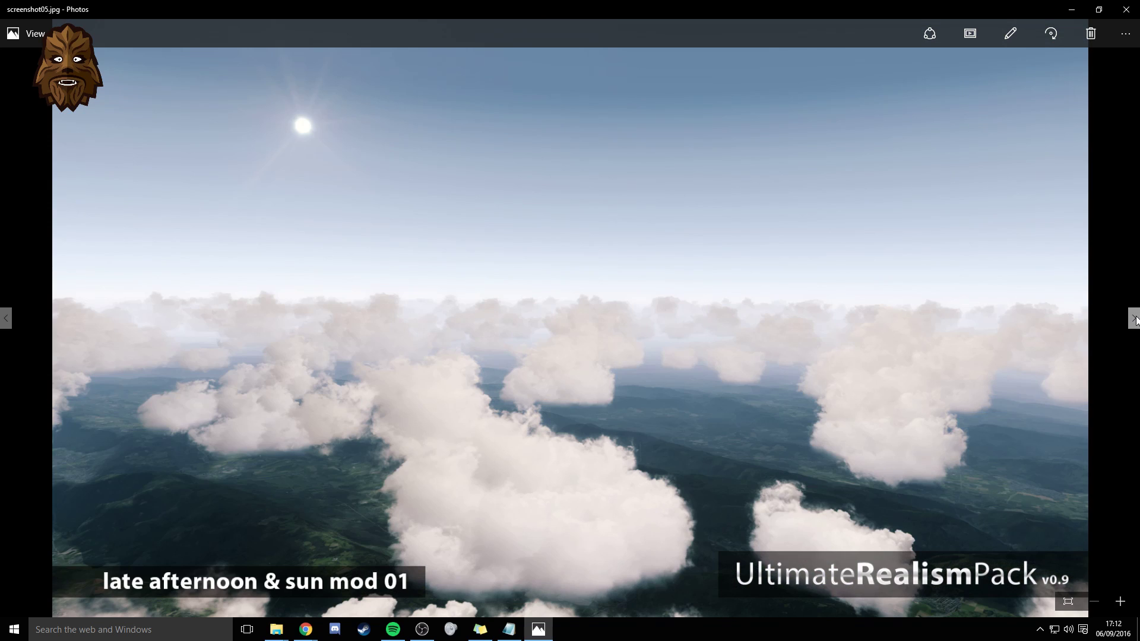
pyautogui.click(1134, 318)
pyautogui.click(1134, 318)
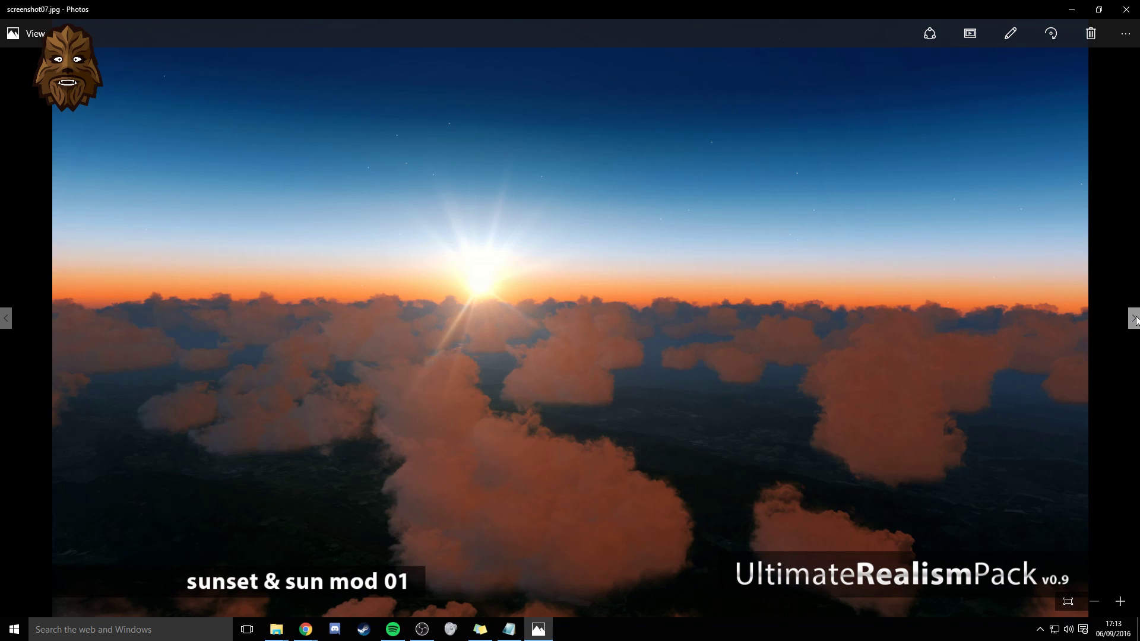
pyautogui.click(1134, 318)
pyautogui.click(1133, 319)
pyautogui.click(1134, 319)
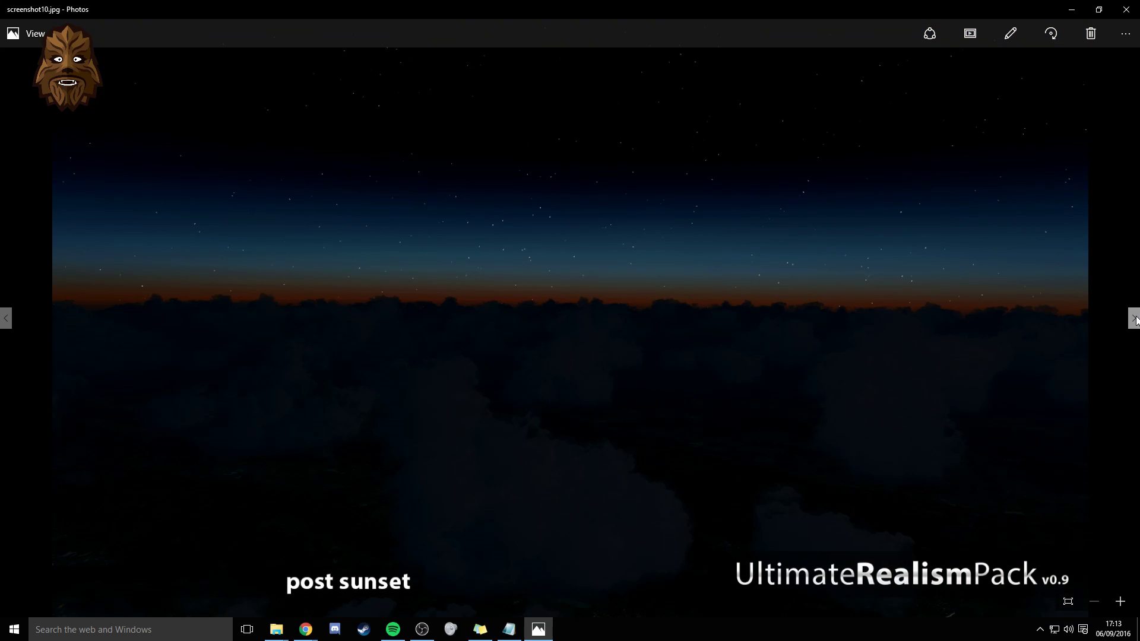
pyautogui.click(1133, 319)
# - Close Photos and open the pack's README from the top of the folder
pyautogui.click(1125, 9)
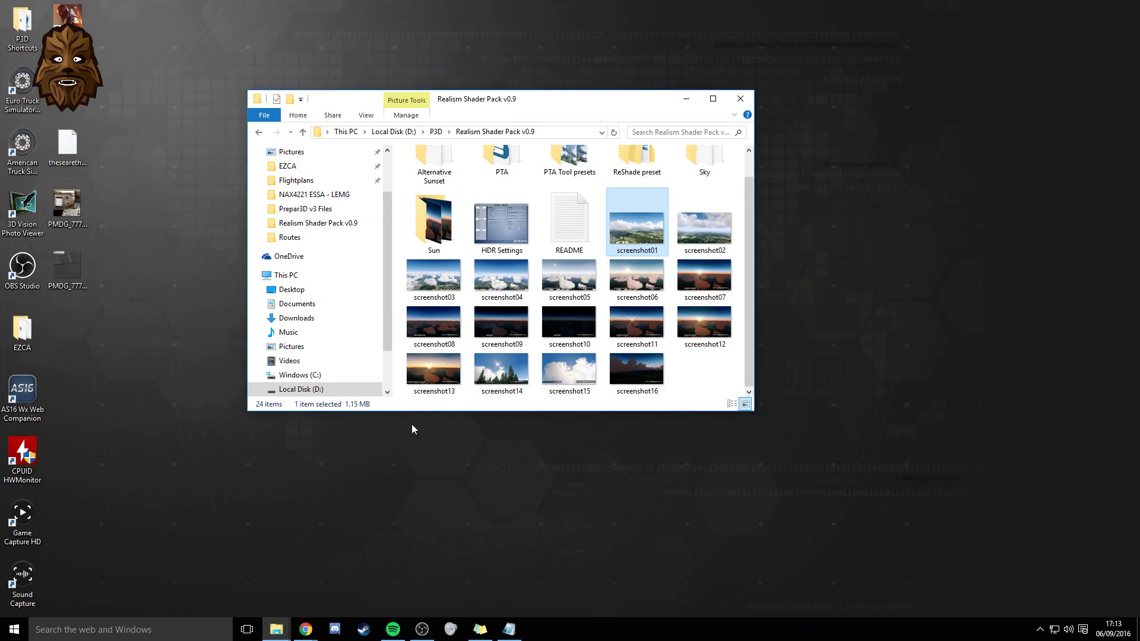
pyautogui.scroll(1, 703, 321)
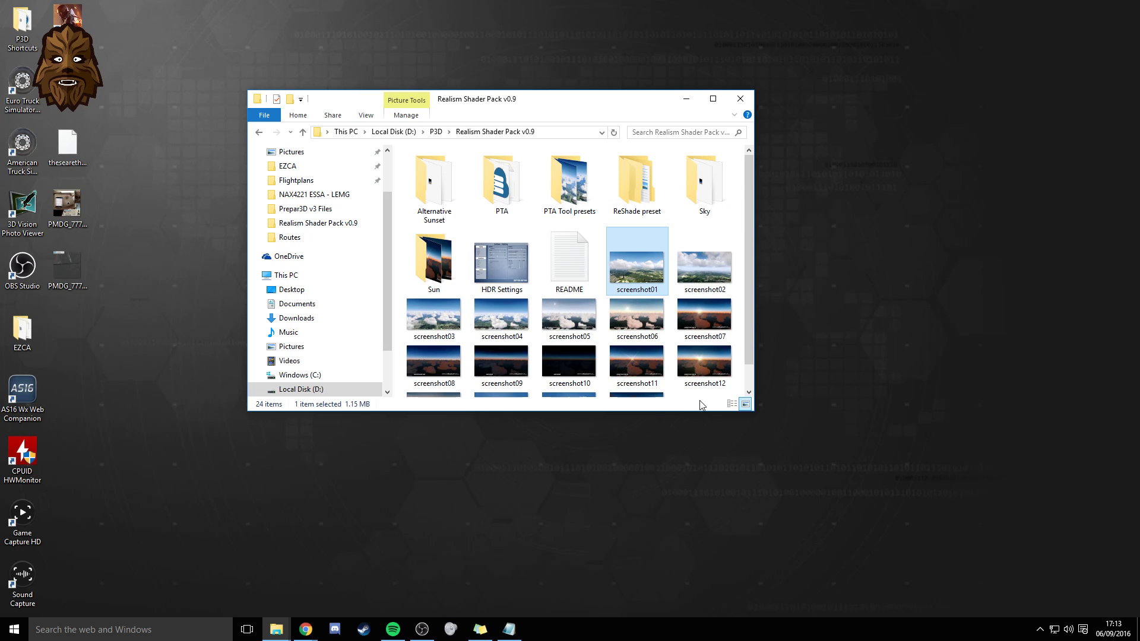
pyautogui.doubleClick(569, 262)
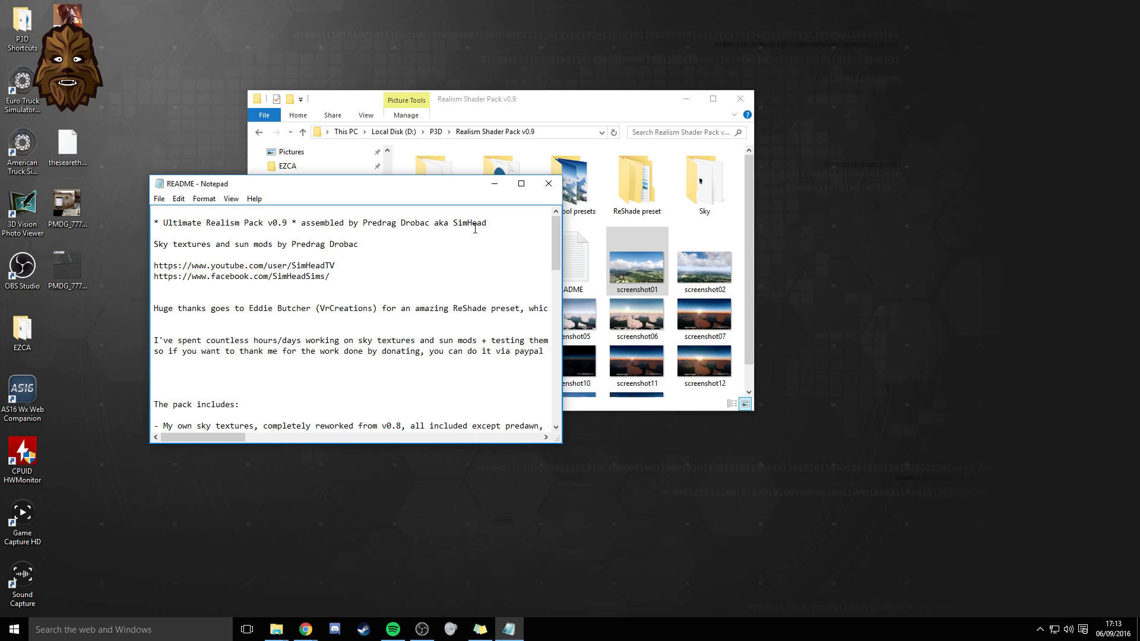
# - Enlarge the README window and scroll to its sky texture, ShadersHLSL and suneffect.cfg backup instructions
pyautogui.moveTo(561, 442); pyautogui.dragTo(794, 548)
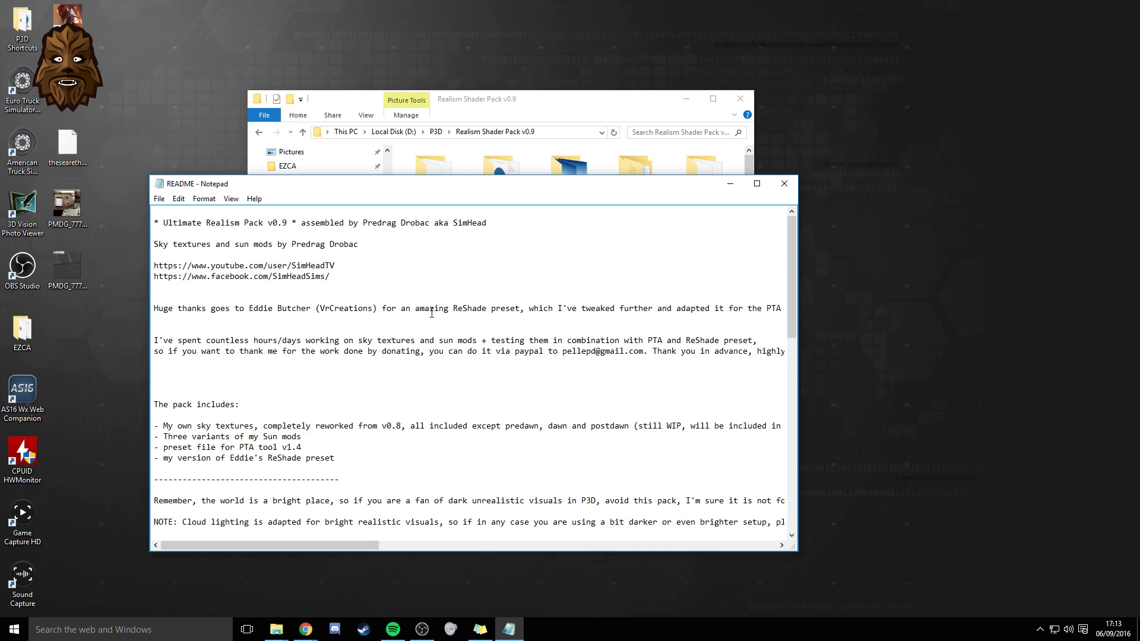
pyautogui.scroll(-9, 432, 314)
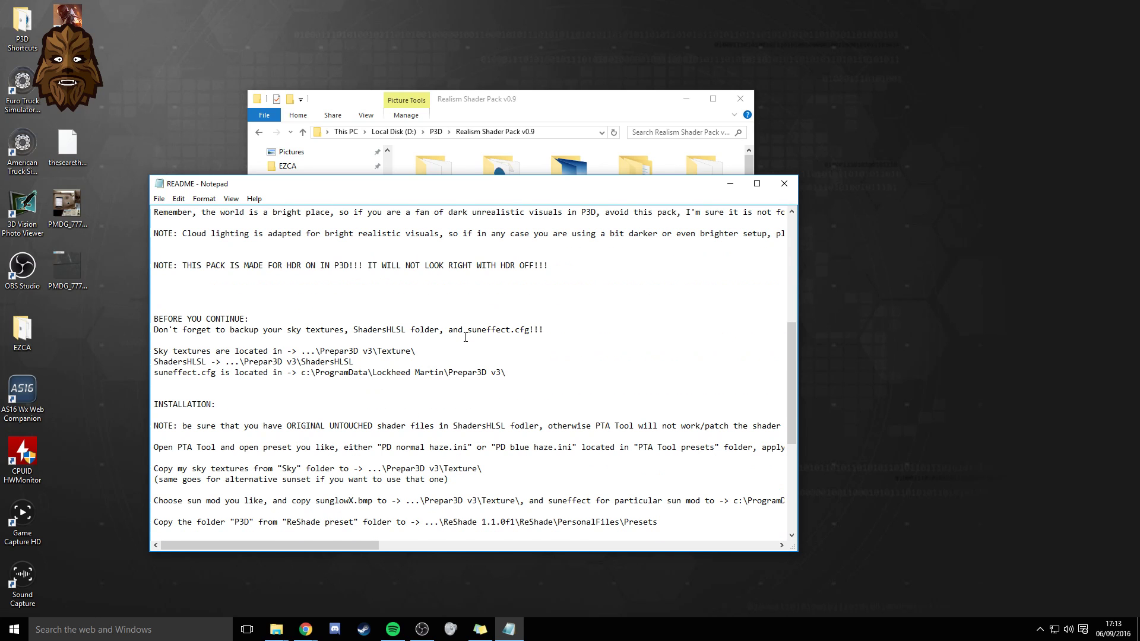
pyautogui.scroll(1, 466, 338)
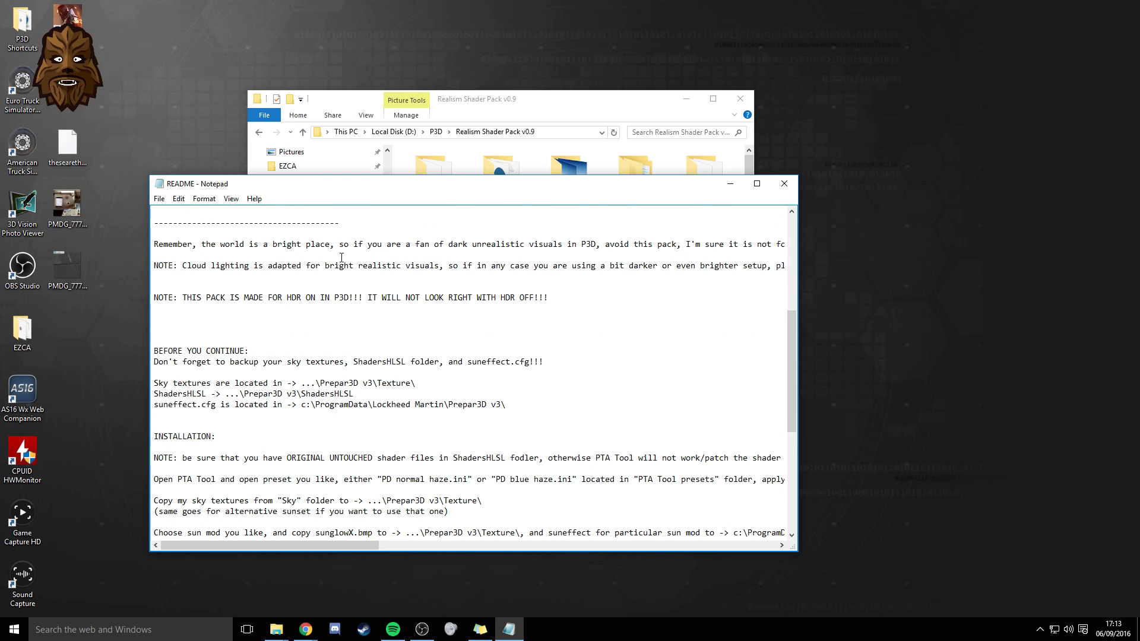
pyautogui.scroll(2, 342, 259)
pyautogui.scroll(-3, 362, 282)
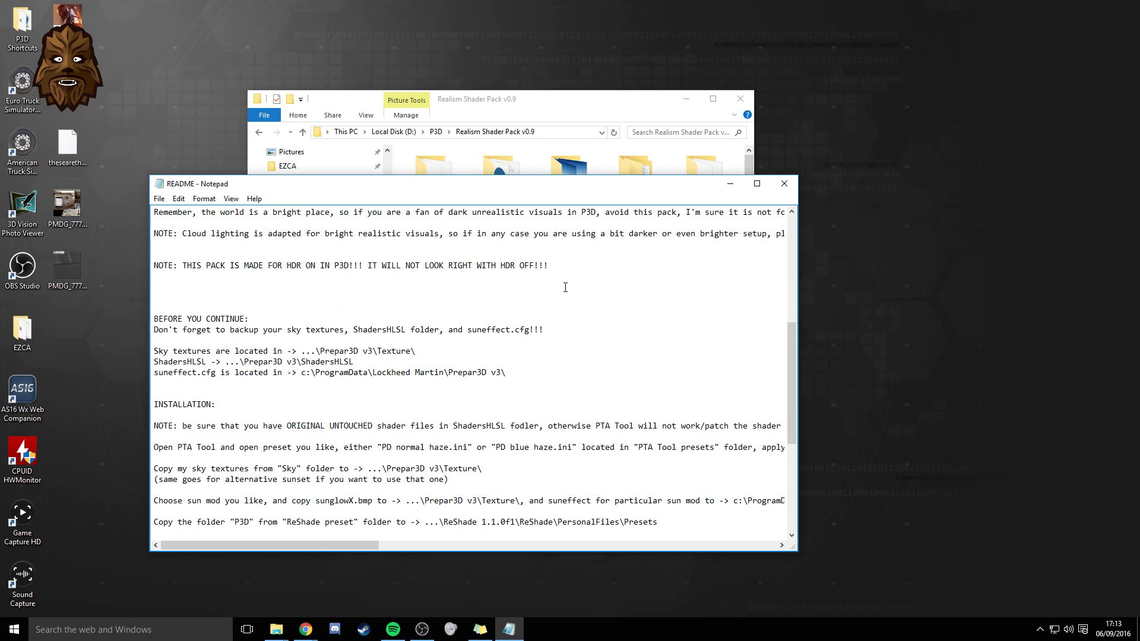
pyautogui.scroll(-2, 565, 288)
pyautogui.scroll(-1, 566, 287)
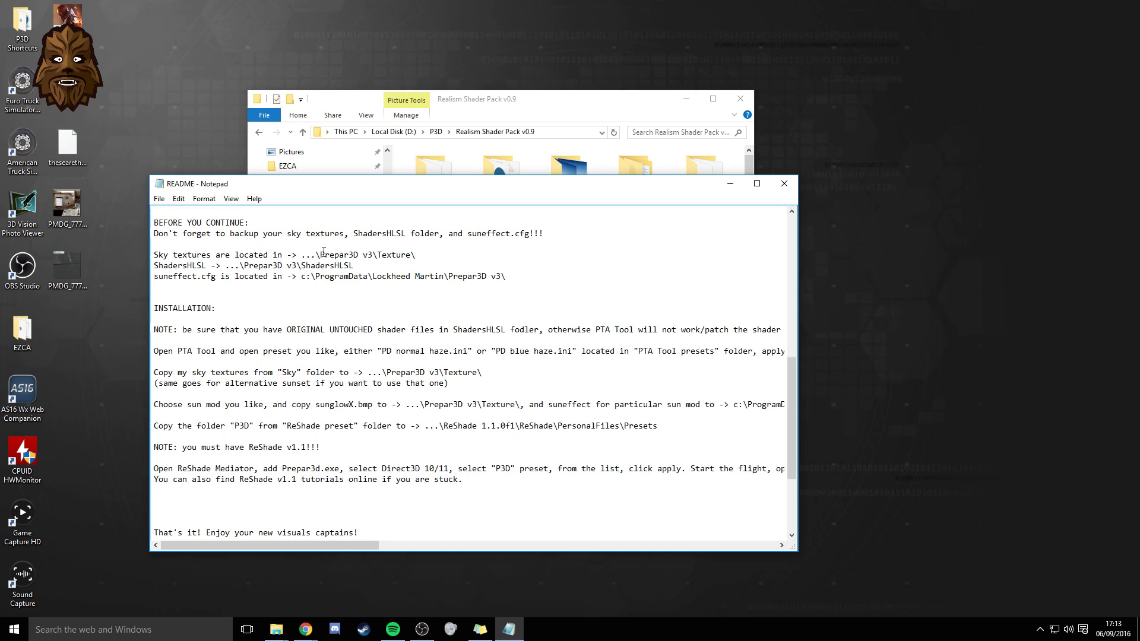
# - Bring the Backups Explorer window forward and move it over the README
pyautogui.click(276, 630)
pyautogui.click(330, 579)
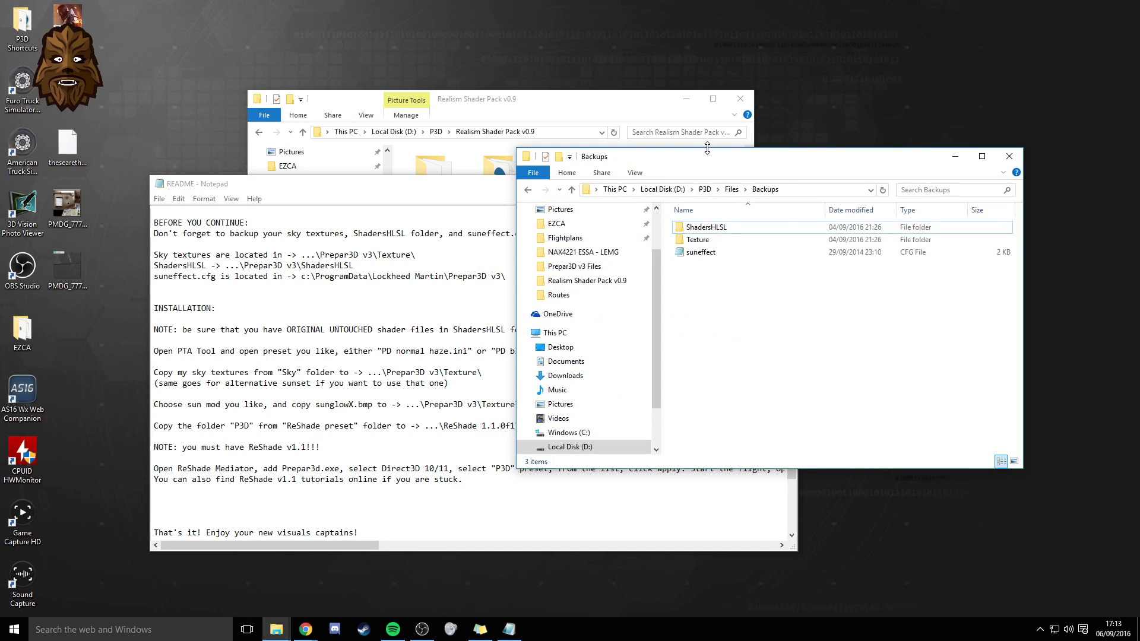
pyautogui.moveTo(707, 146); pyautogui.dragTo(510, 177)
# - Navigate to D:\P3D\Files\Backups, showing ShadersHLSL, Texture and suneffect.cfg
pyautogui.click(500, 205)
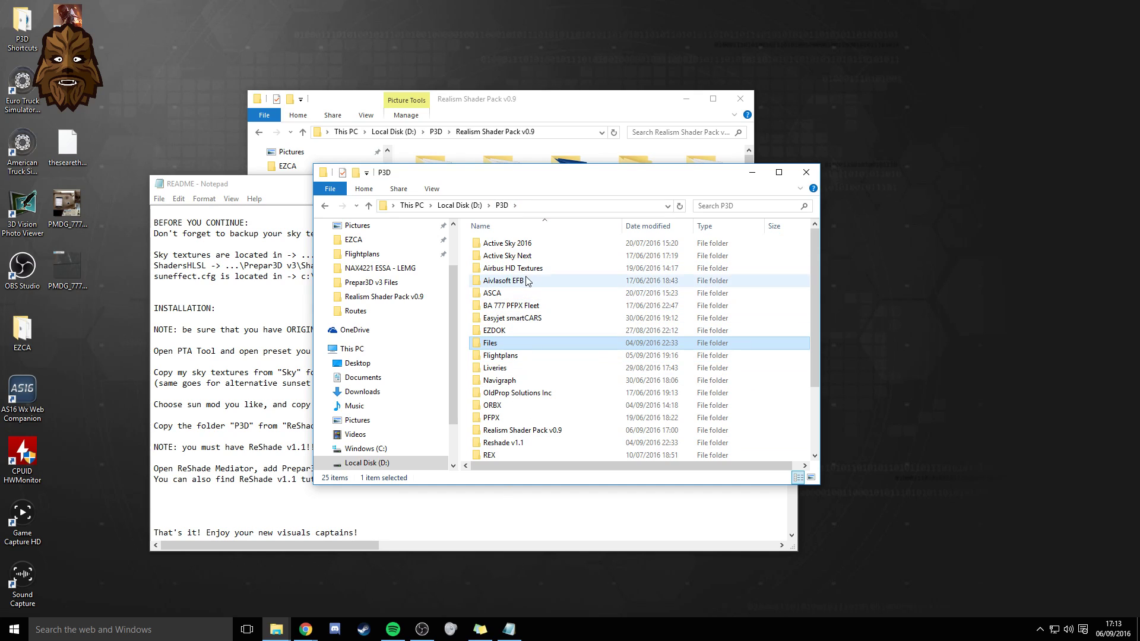
pyautogui.scroll(-3, 525, 410)
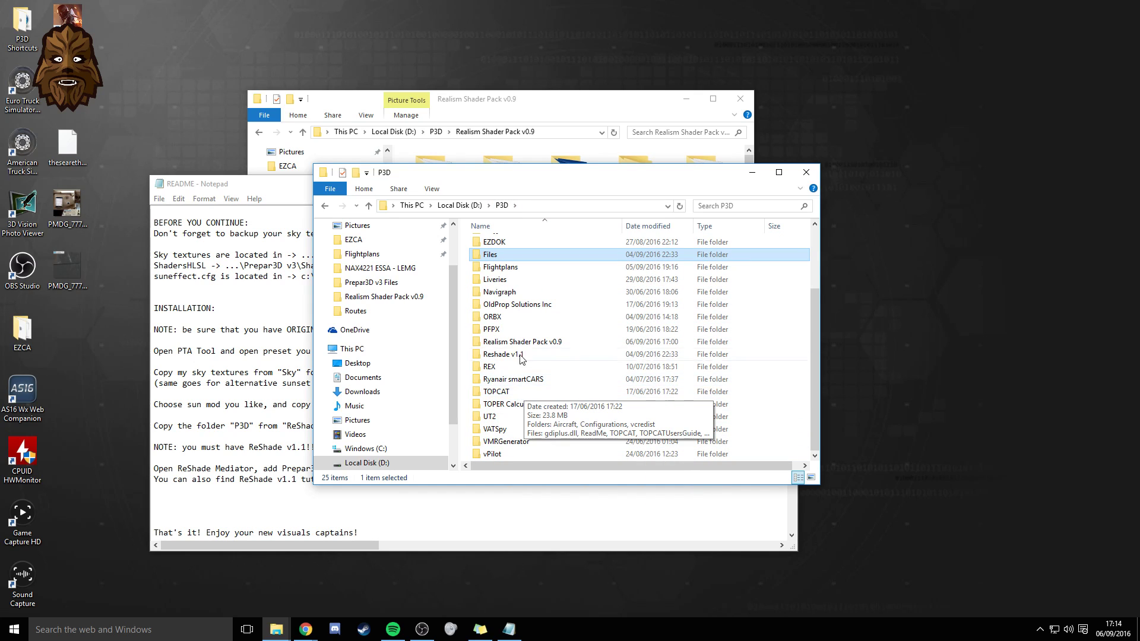
pyautogui.scroll(3, 526, 380)
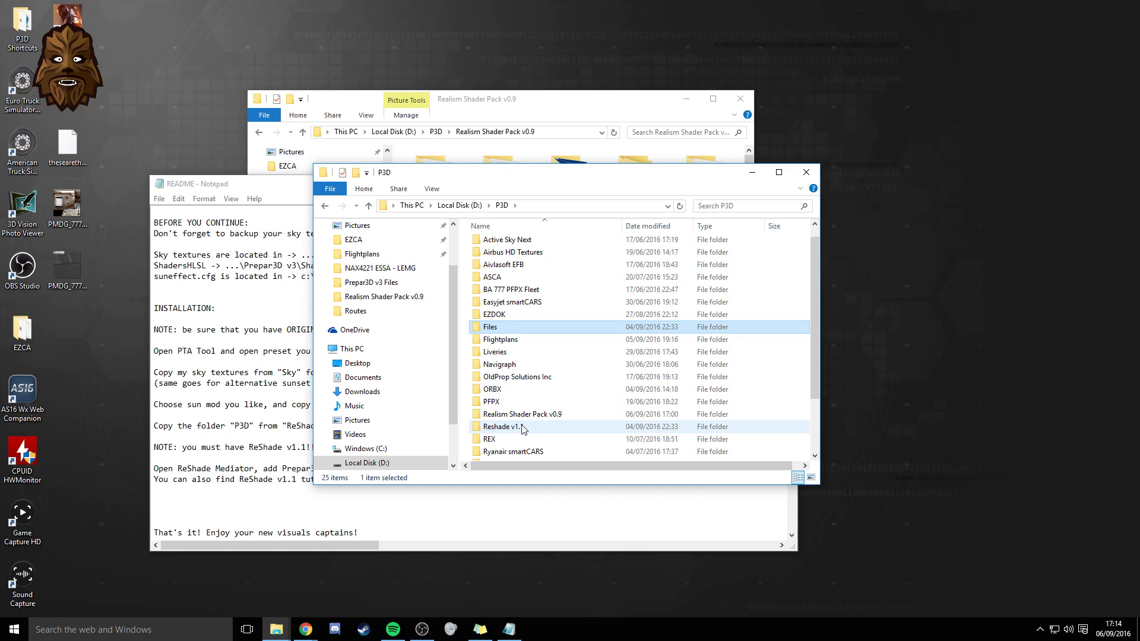
pyautogui.doubleClick(507, 333)
pyautogui.click(496, 245)
pyautogui.doubleClick(496, 245)
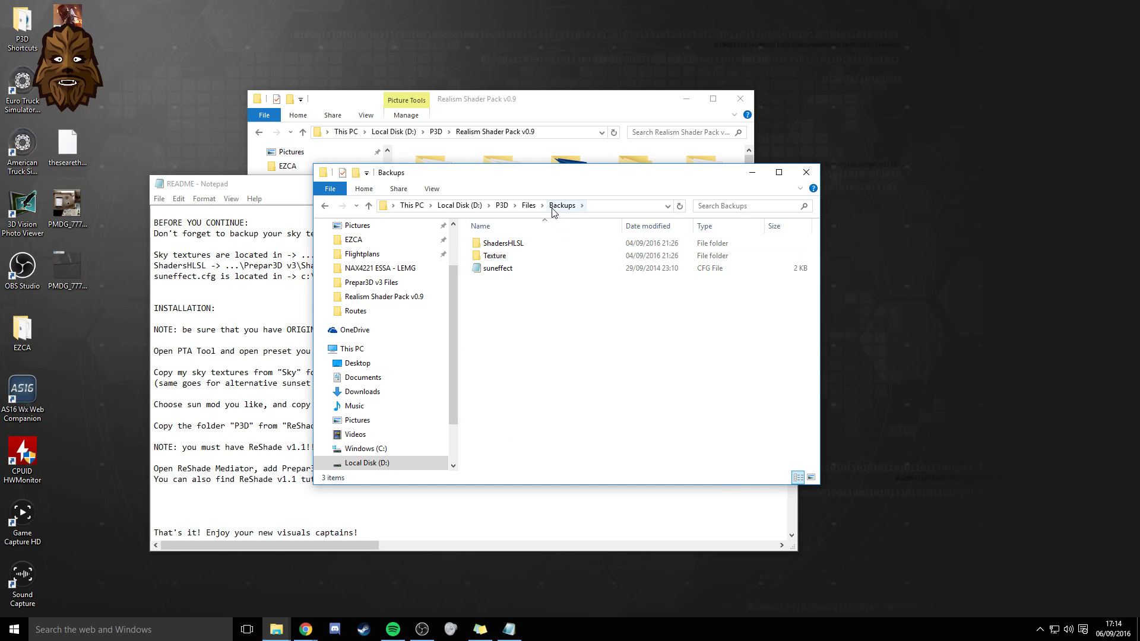